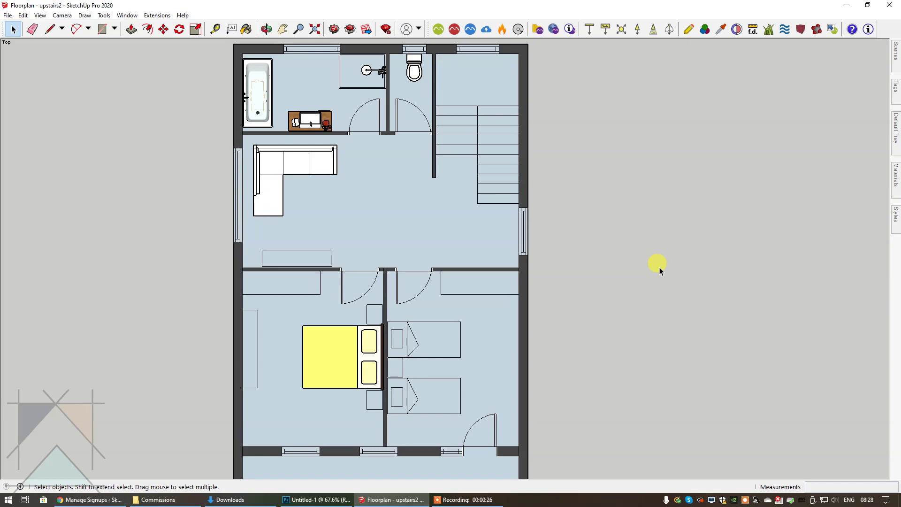
# Switch the display style to plain wireframe lines, then back to the shaded, coloured look
pyautogui.click(895, 220)
pyautogui.click(896, 227)
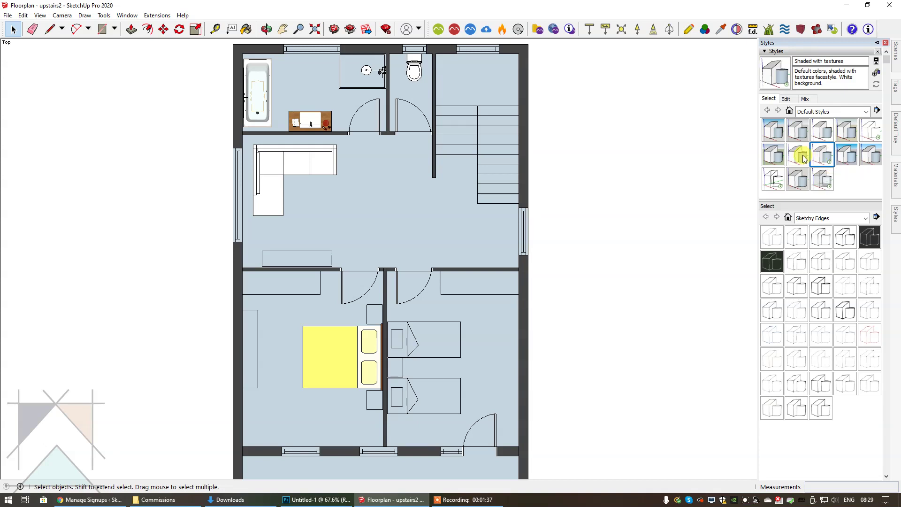
pyautogui.click(866, 133)
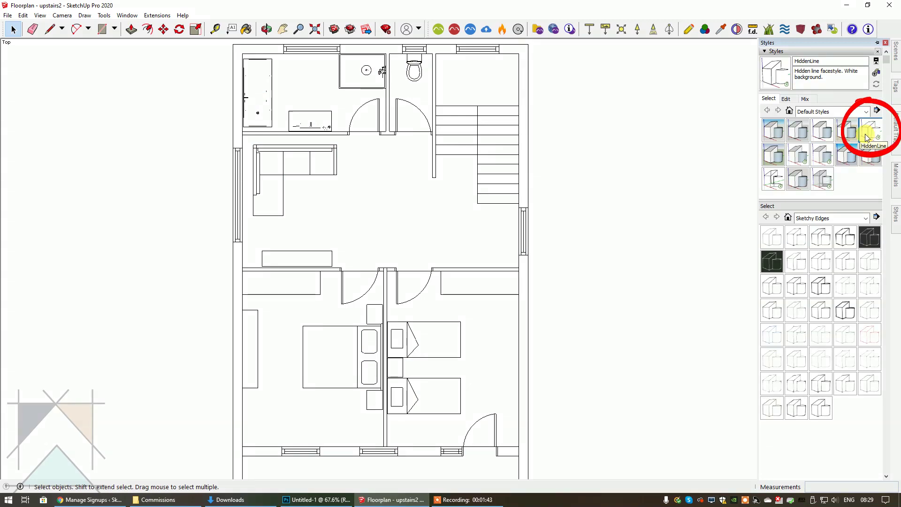
pyautogui.click(822, 155)
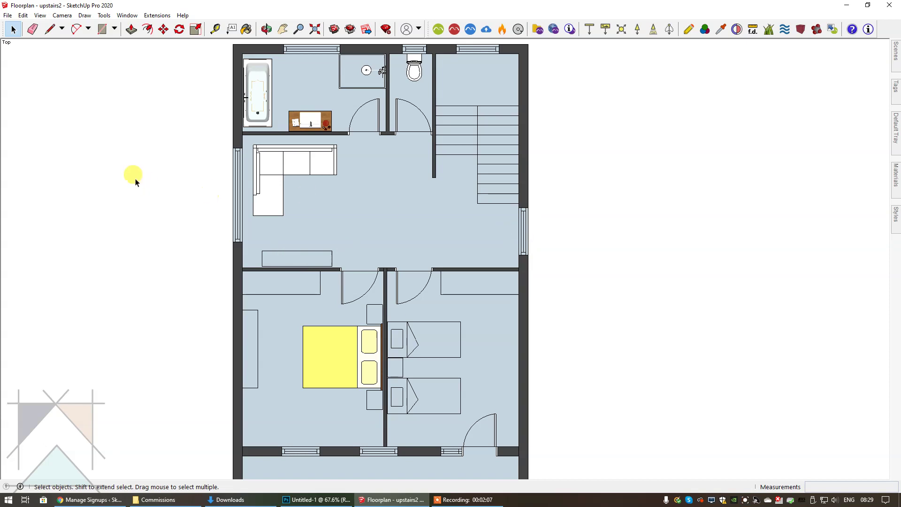
# Zoom out until the plan and axes show, then box-select the entire floor plan
pyautogui.click(40, 15)
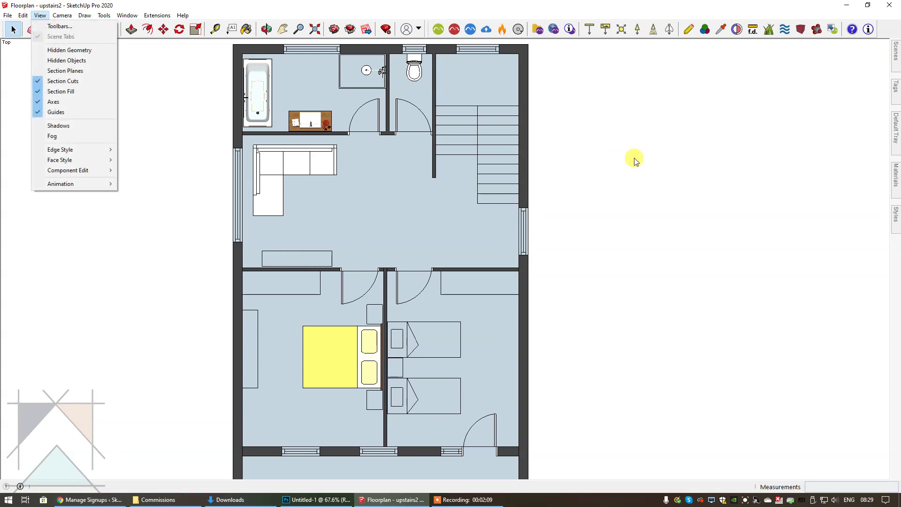
pyautogui.click(547, 101)
pyautogui.click(299, 29)
pyautogui.moveTo(606, 162); pyautogui.dragTo(543, 412)
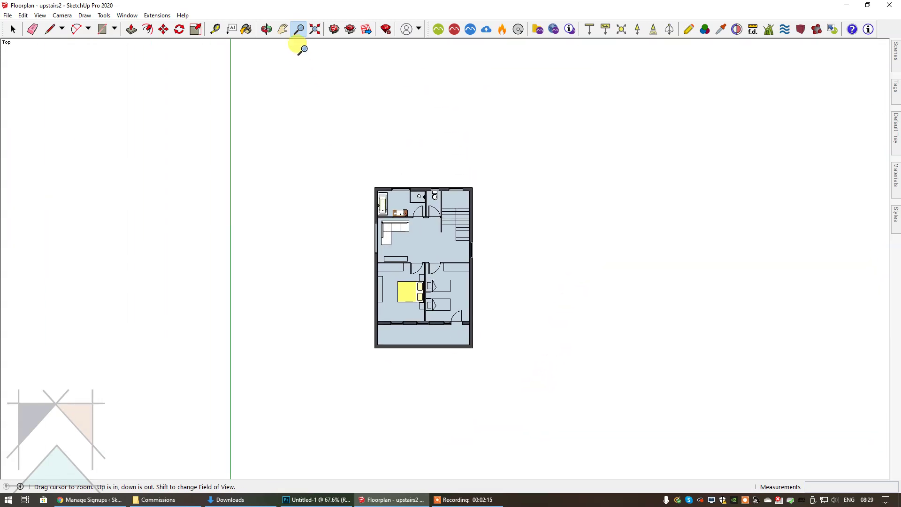
pyautogui.click(283, 30)
pyautogui.moveTo(404, 171); pyautogui.dragTo(434, 88)
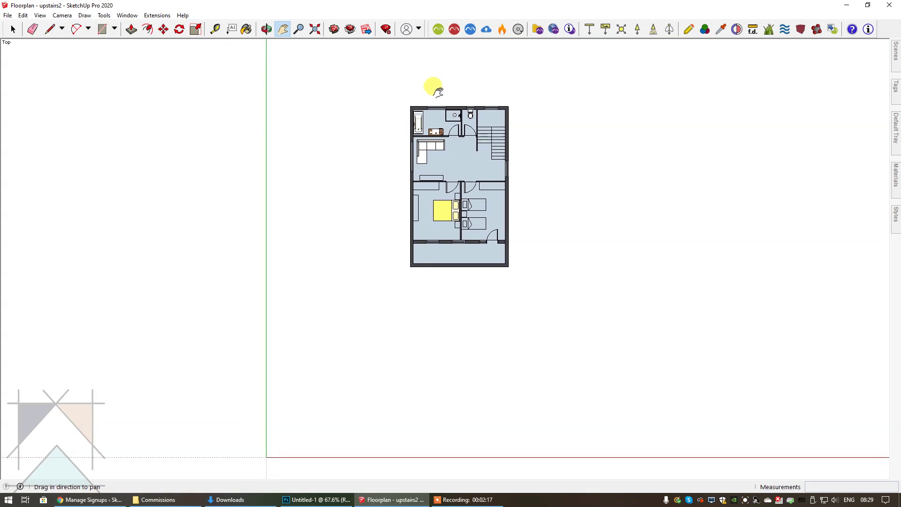
pyautogui.click(13, 29)
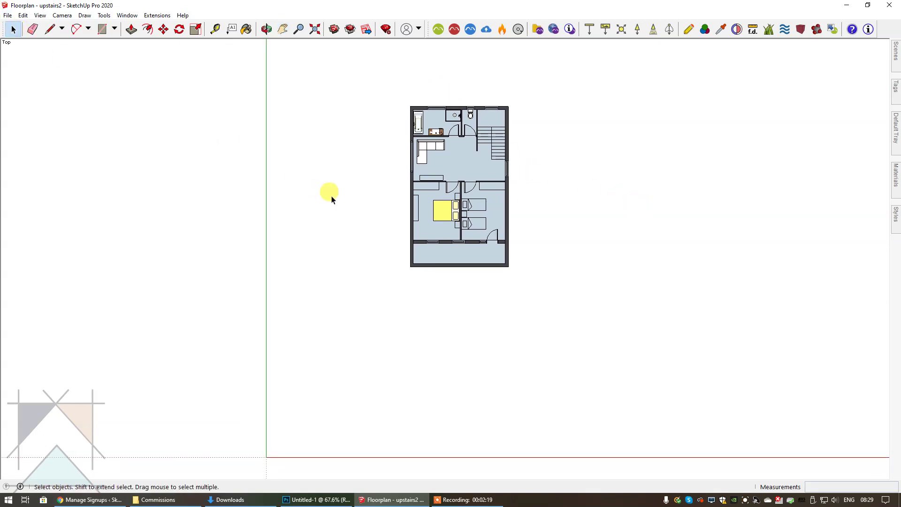
pyautogui.moveTo(389, 80); pyautogui.dragTo(602, 365)
# Move the selected plan by its bottom-left corner onto the axes origin
pyautogui.click(164, 30)
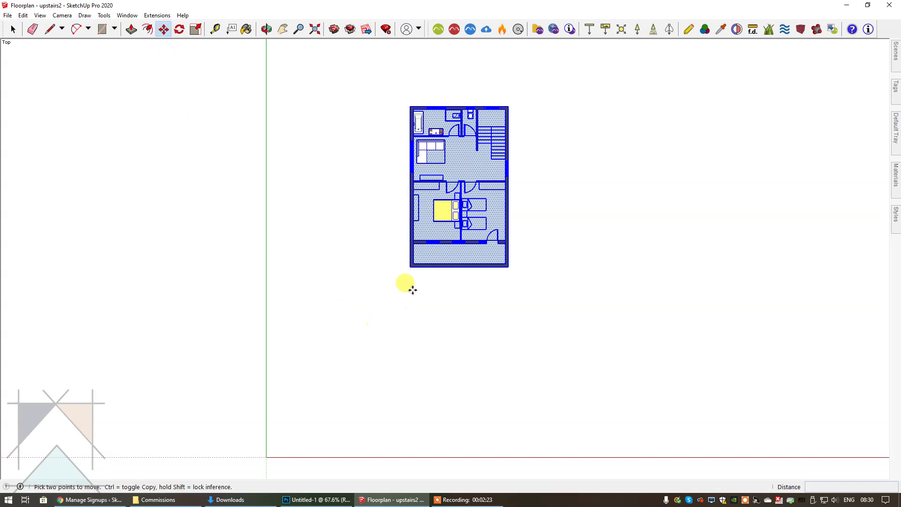
pyautogui.click(410, 267)
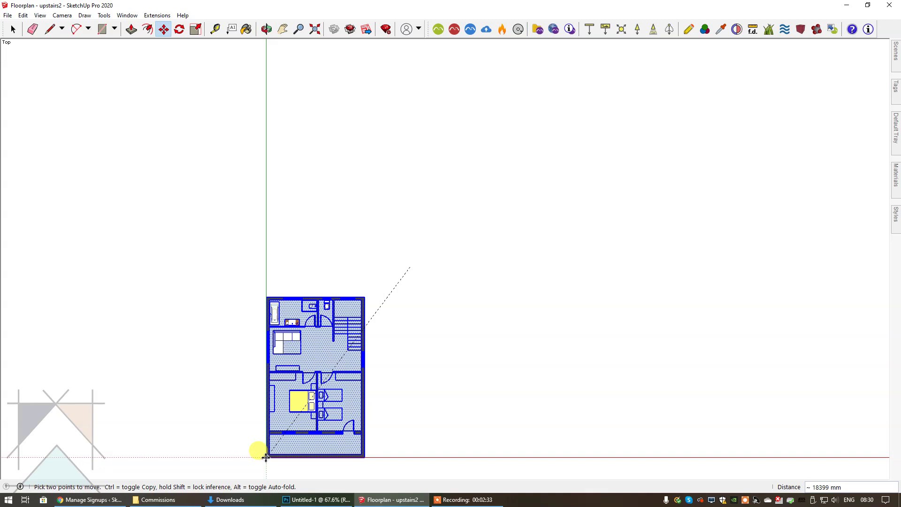
pyautogui.click(265, 458)
# Deselect, zoom to extents, and add the full-plan view as Scene 1
pyautogui.click(13, 29)
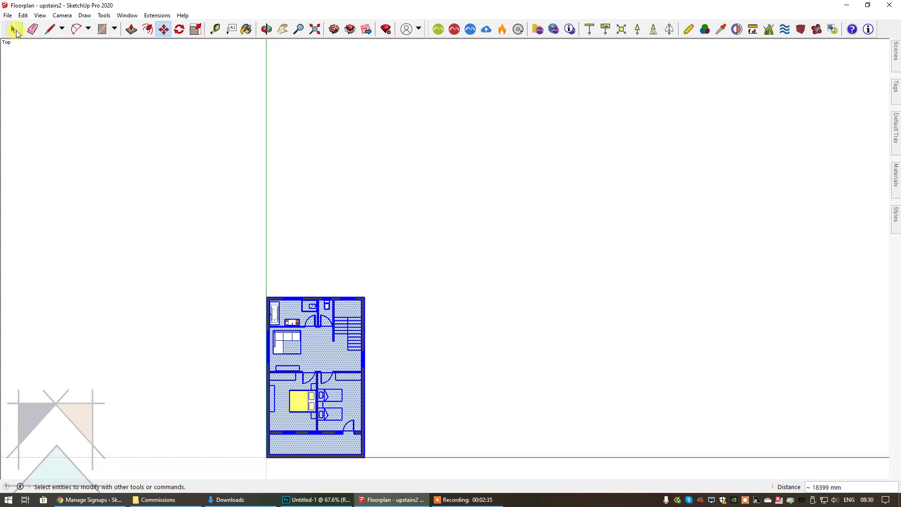
pyautogui.click(98, 103)
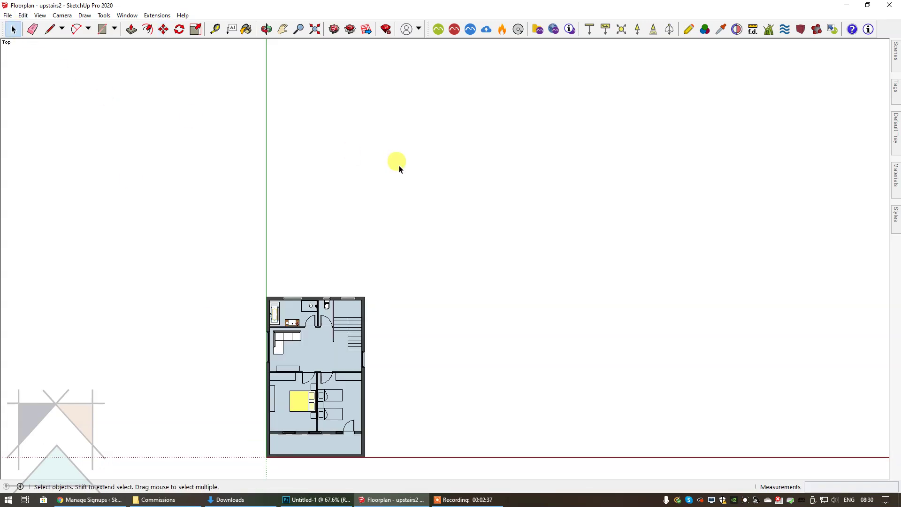
pyautogui.click(317, 30)
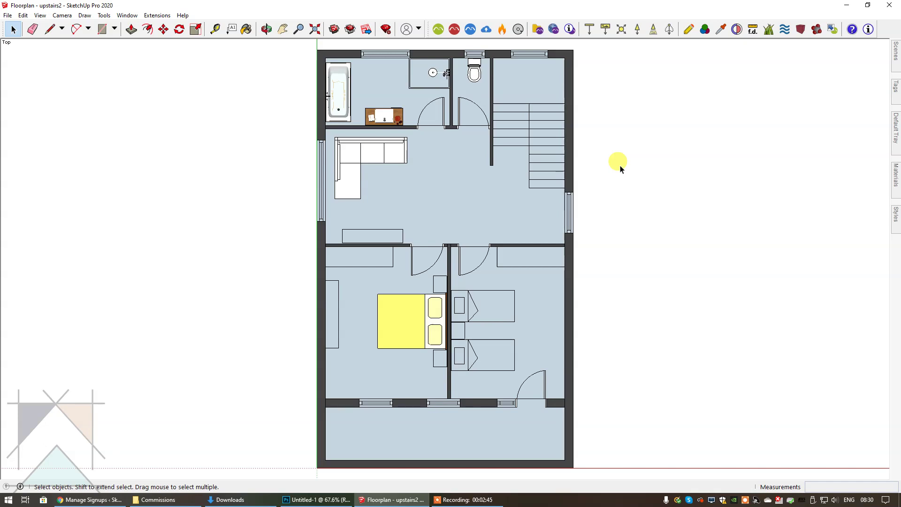
pyautogui.click(896, 51)
pyautogui.click(776, 62)
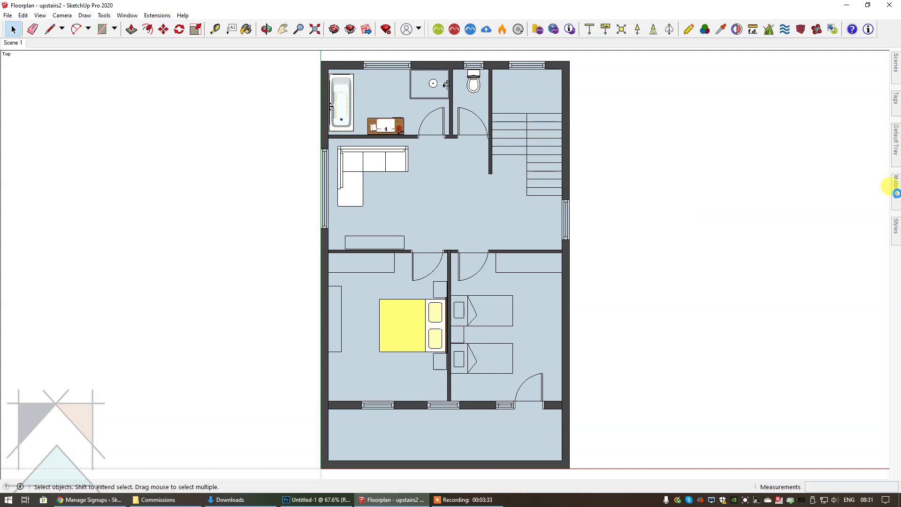
pyautogui.moveTo(895, 187)
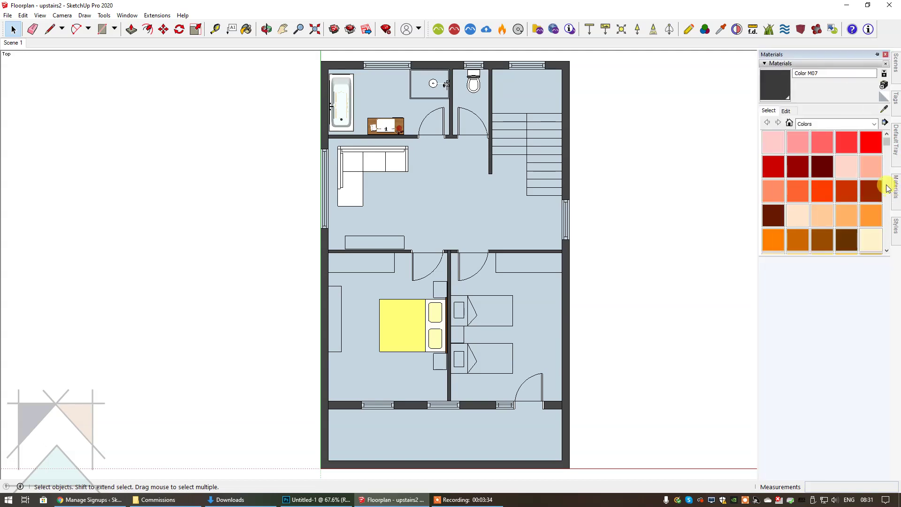
# Pin the Materials tray so the colour swatches stay available
pyautogui.click(876, 54)
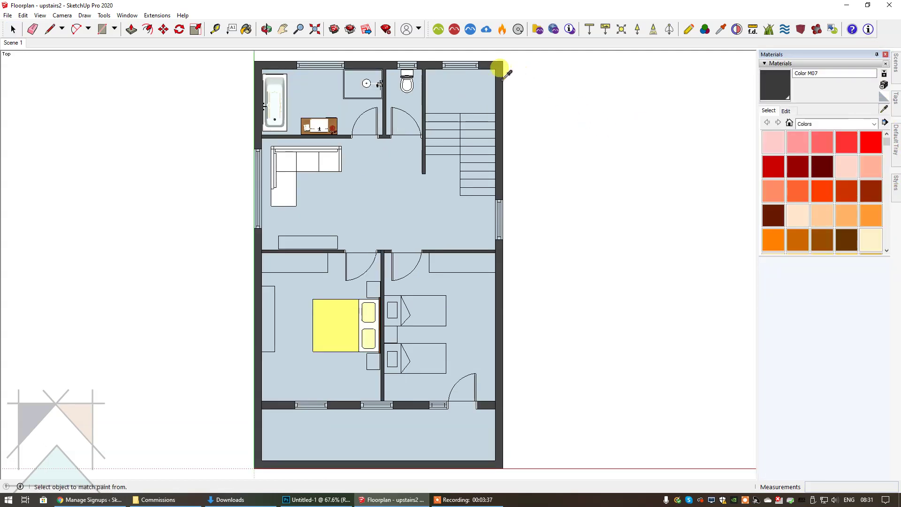
pyautogui.press('b')
pyautogui.press('space')
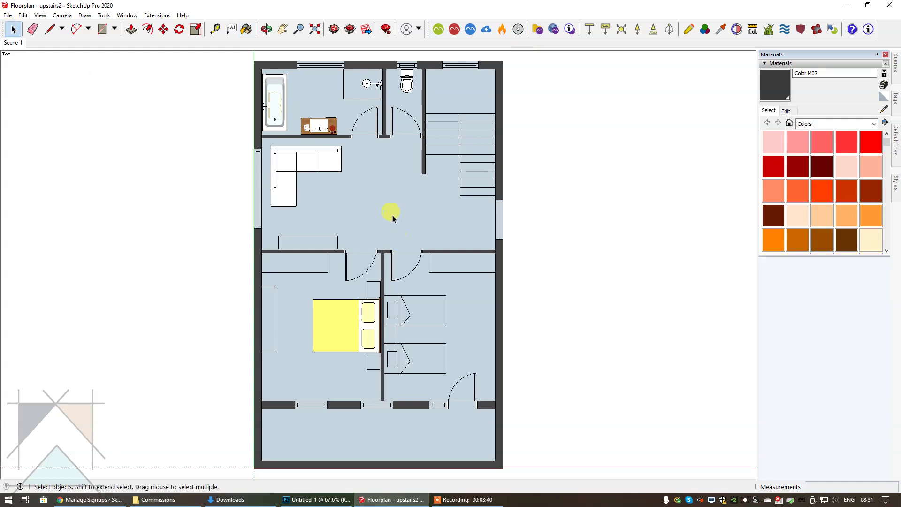
# Reverse the hall floor face, then orient all connected faces so every face shows white
pyautogui.rightClick(375, 197)
pyautogui.click(415, 289)
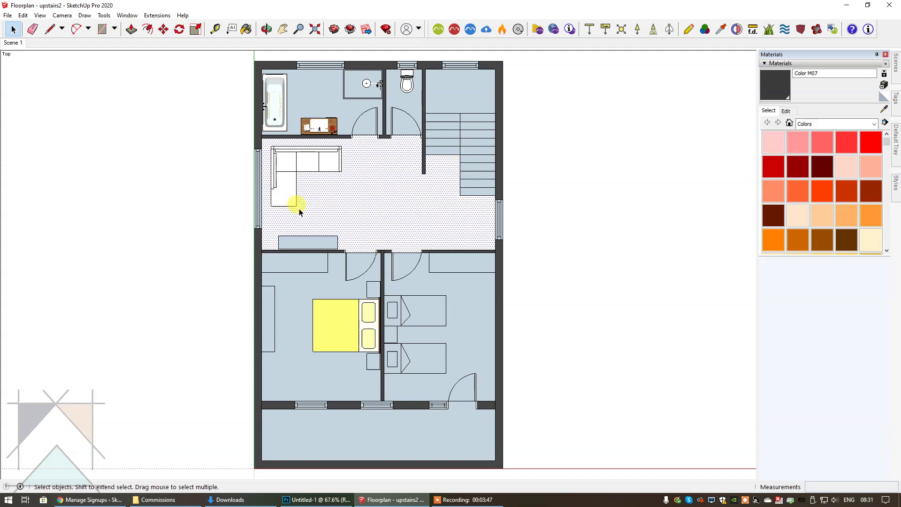
pyautogui.rightClick(373, 200)
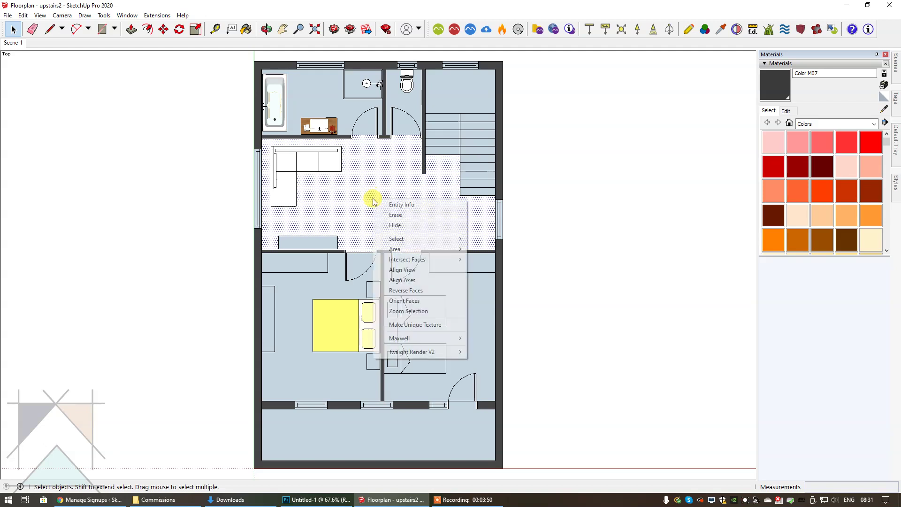
pyautogui.click(412, 303)
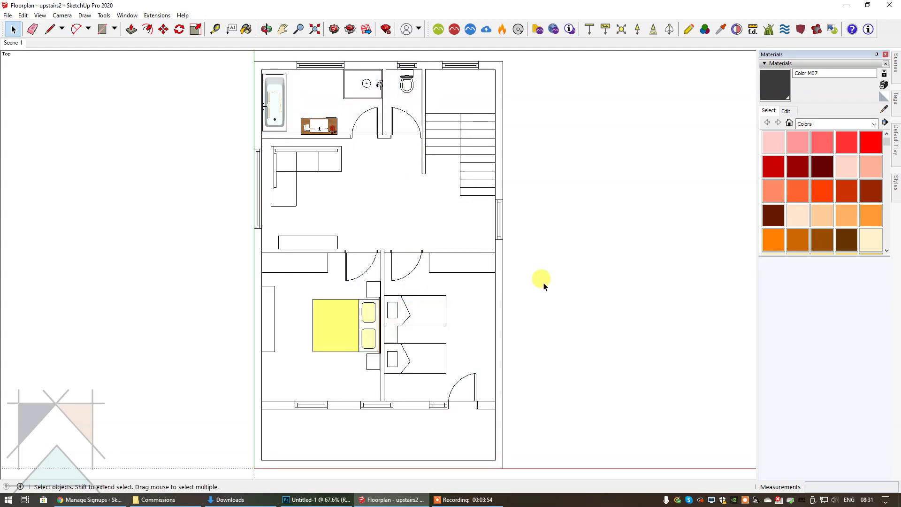
pyautogui.click(774, 84)
# Paint the outer walls and each bottom wall segment between windows and door with Color M07
pyautogui.click(500, 64)
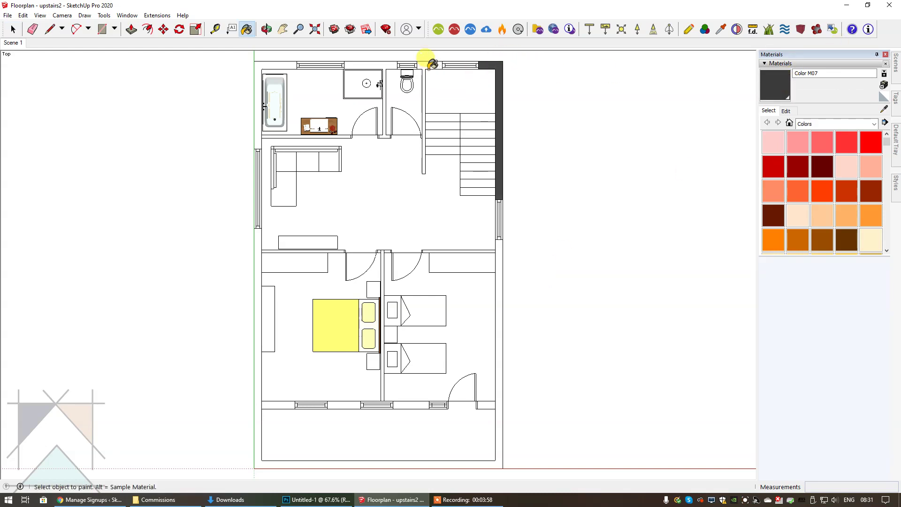
pyautogui.click(423, 65)
pyautogui.click(385, 64)
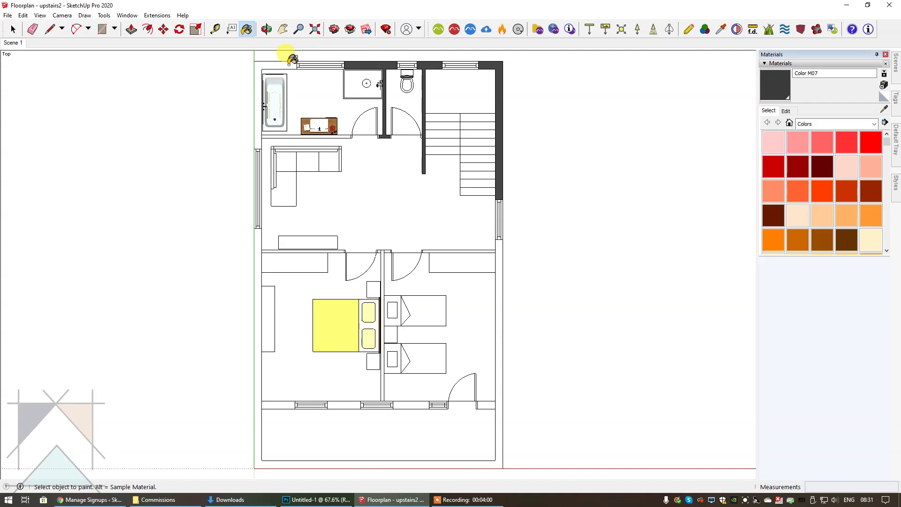
pyautogui.click(292, 64)
pyautogui.click(499, 251)
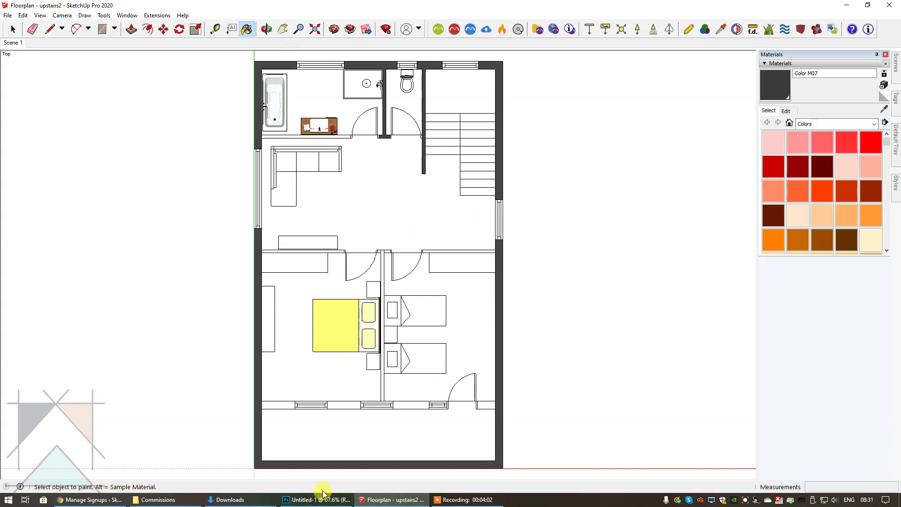
pyautogui.click(281, 402)
pyautogui.click(483, 405)
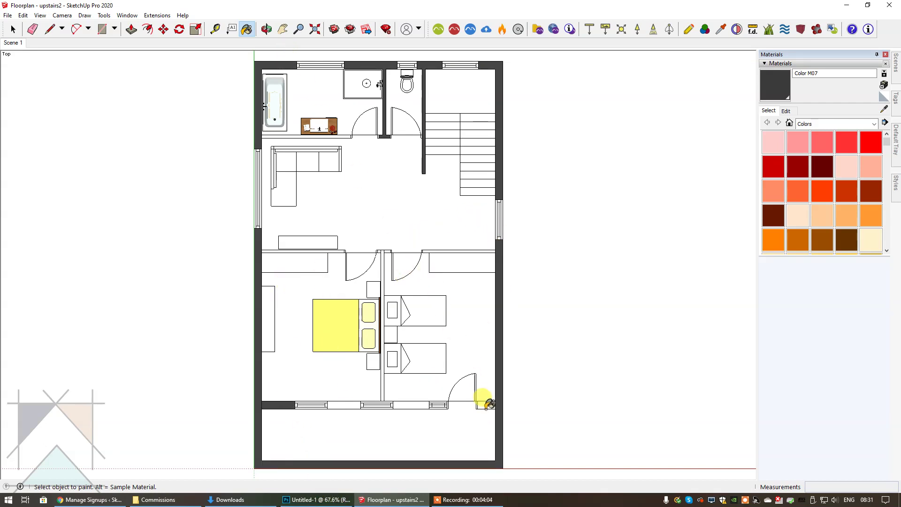
pyautogui.click(412, 404)
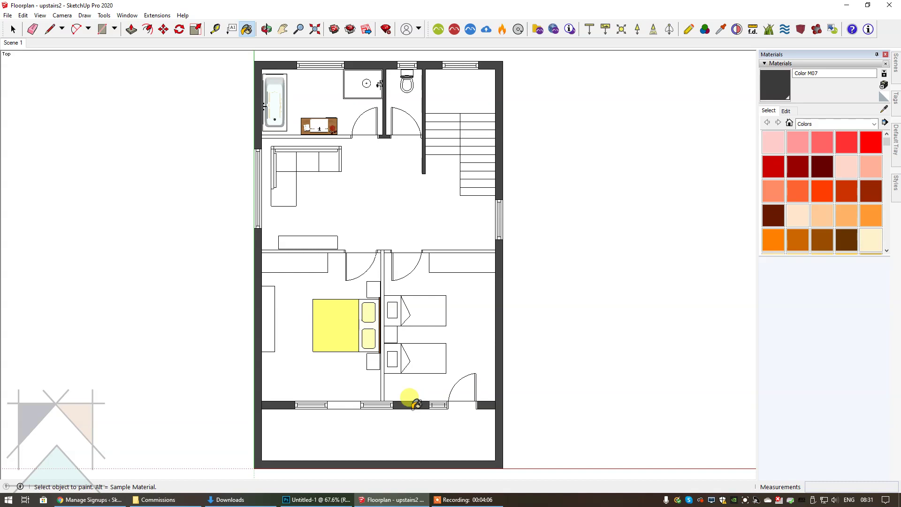
pyautogui.click(347, 404)
# Paint the corridor walls, central partition, its short side walls and the wall below the bath with Color M07
pyautogui.scroll(5, 269, 251)
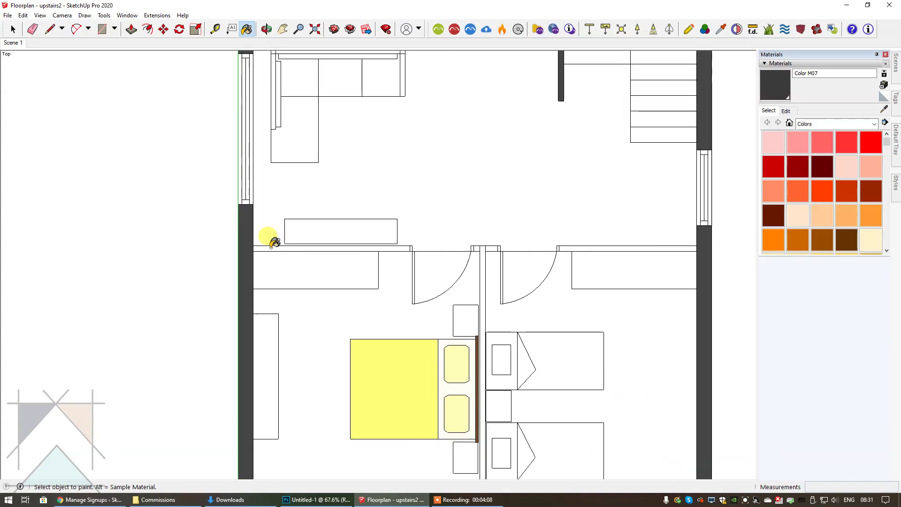
pyautogui.click(273, 249)
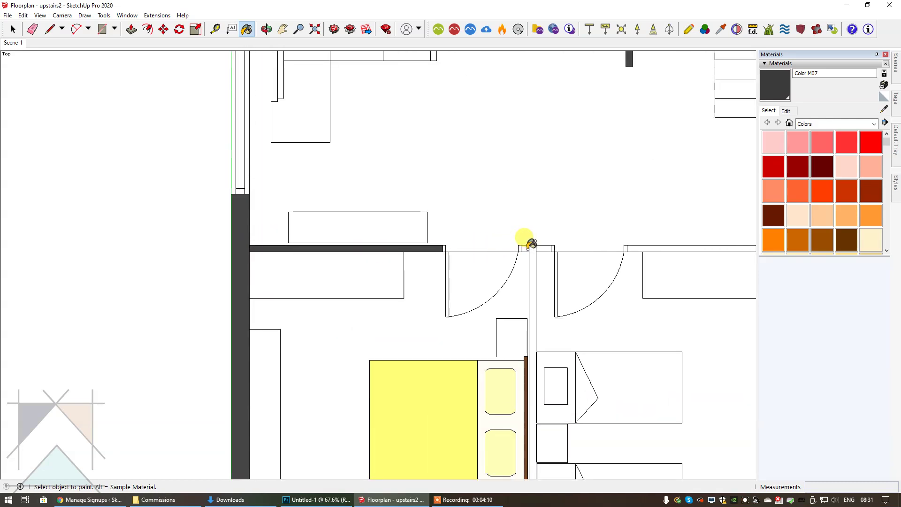
pyautogui.click(524, 249)
pyautogui.click(544, 248)
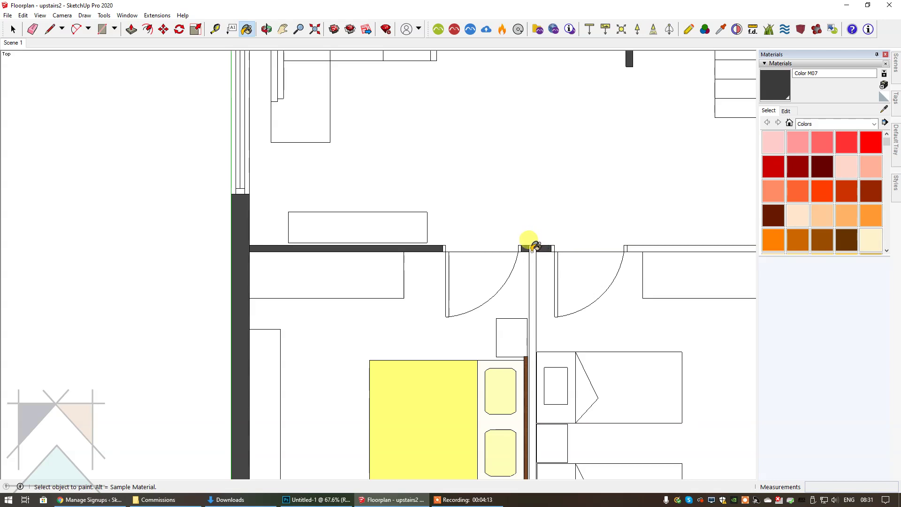
pyautogui.click(533, 248)
pyautogui.click(646, 248)
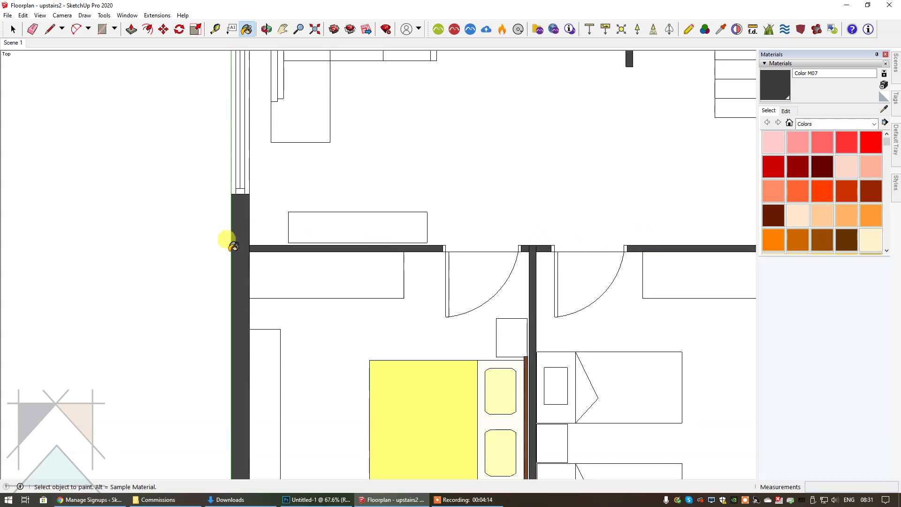
pyautogui.scroll(-5, 233, 246)
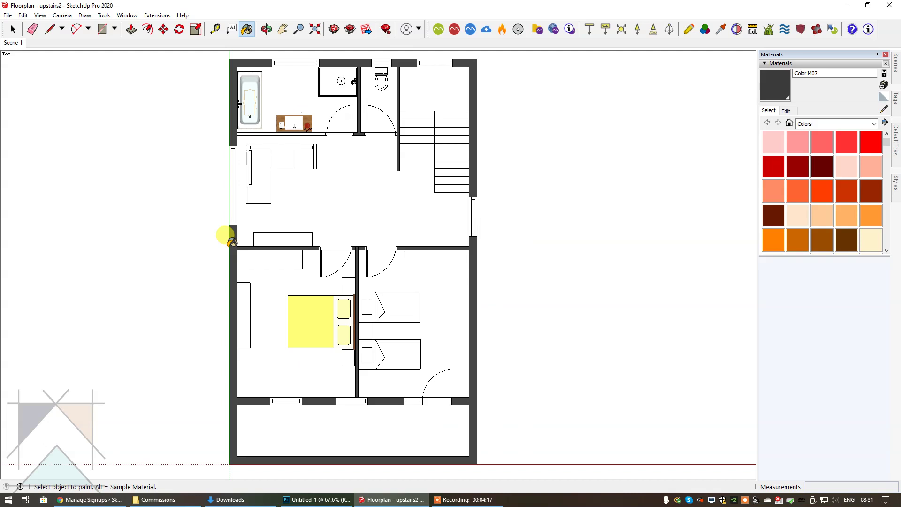
pyautogui.scroll(3, 239, 119)
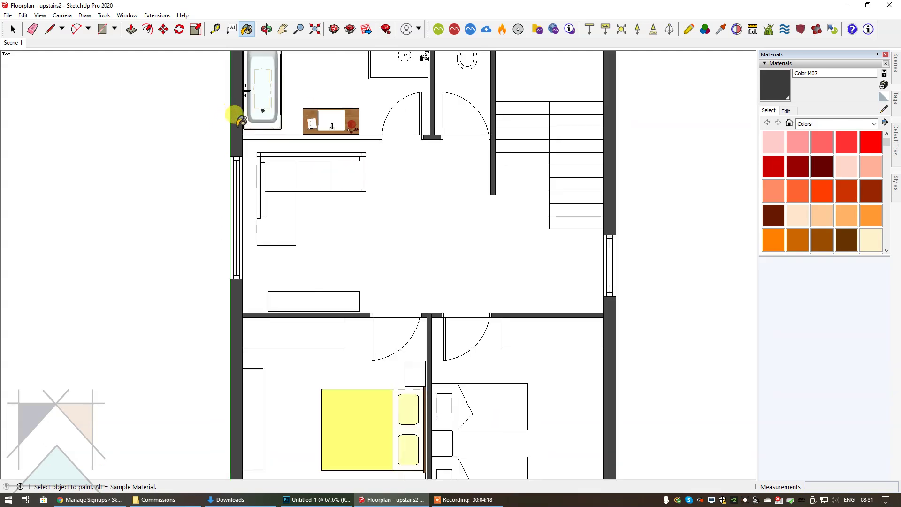
pyautogui.scroll(2, 240, 120)
pyautogui.click(262, 140)
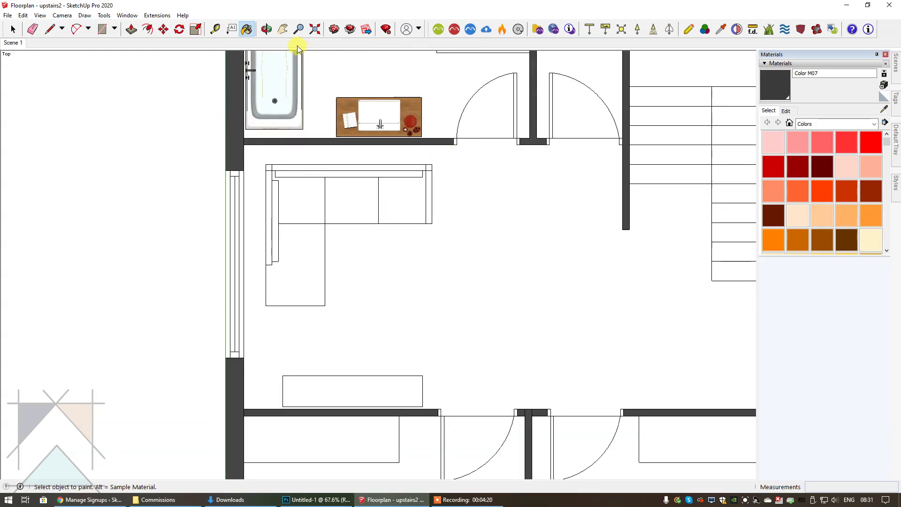
pyautogui.press('h')
pyautogui.moveTo(298, 85); pyautogui.dragTo(394, 238)
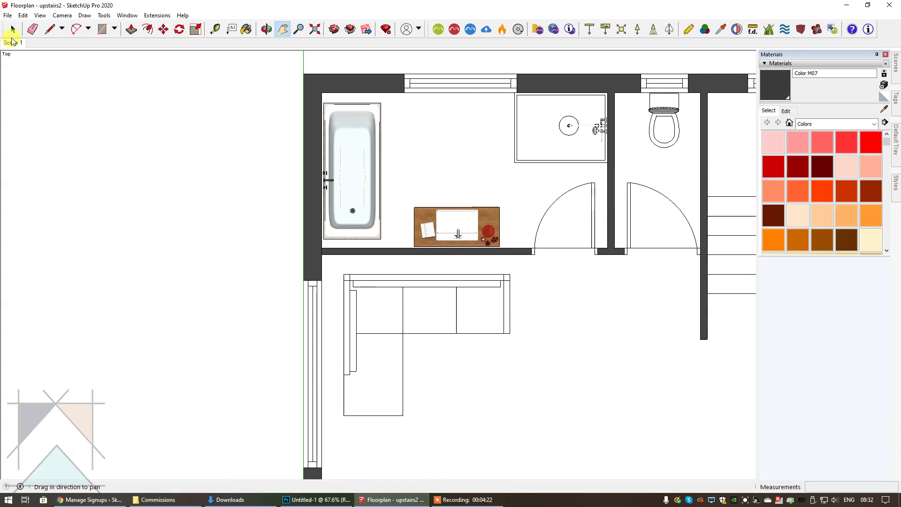
pyautogui.click(12, 33)
pyautogui.scroll(2, 339, 258)
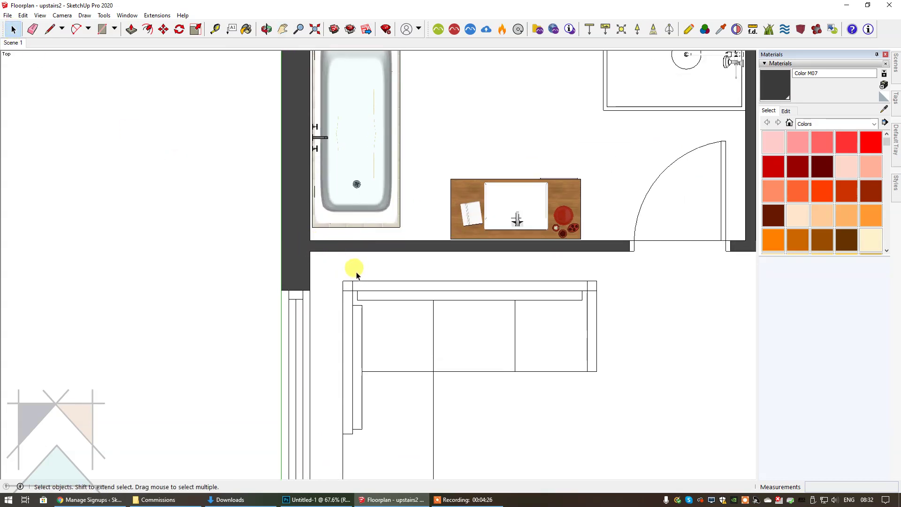
pyautogui.scroll(-2, 291, 235)
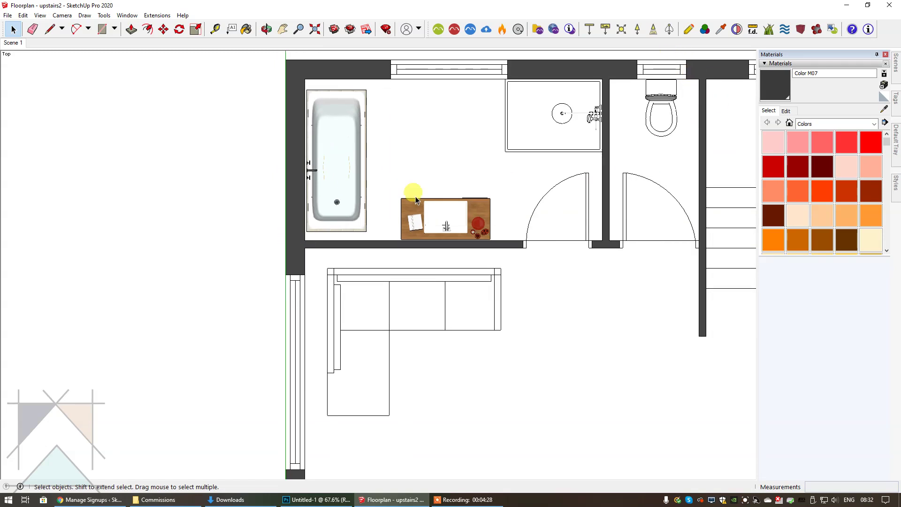
pyautogui.scroll(-3, 265, 214)
pyautogui.click(282, 29)
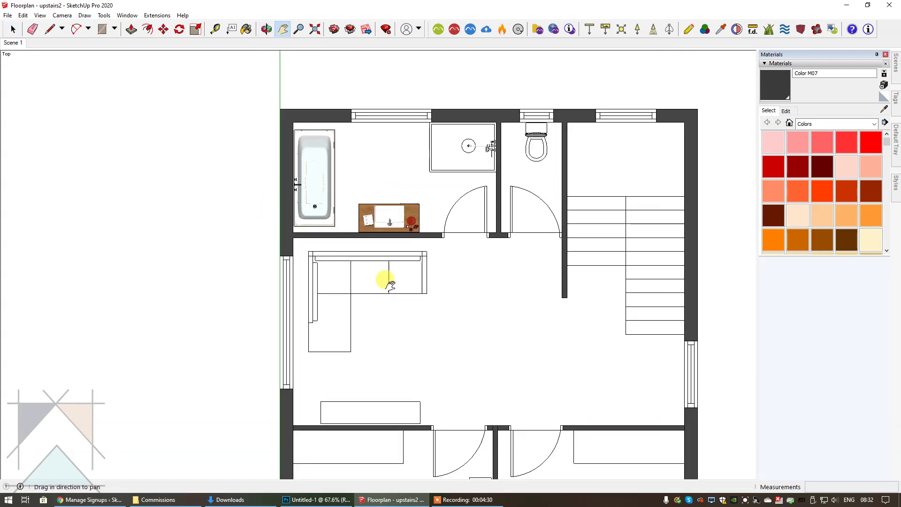
pyautogui.moveTo(390, 283); pyautogui.dragTo(381, 74)
pyautogui.click(13, 29)
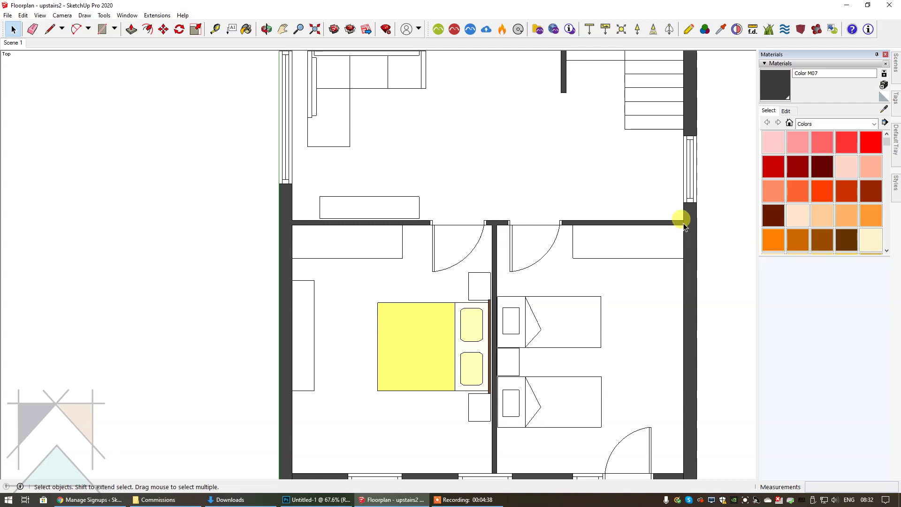
# Raise Color M07's brightness in the Edit tab so the walls turn mid-grey
pyautogui.click(774, 83)
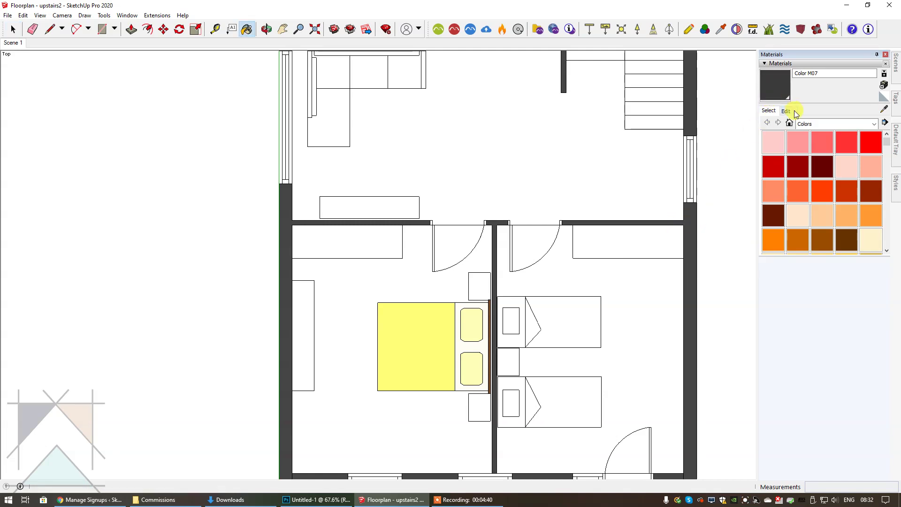
pyautogui.click(792, 111)
pyautogui.moveTo(809, 161); pyautogui.dragTo(809, 151)
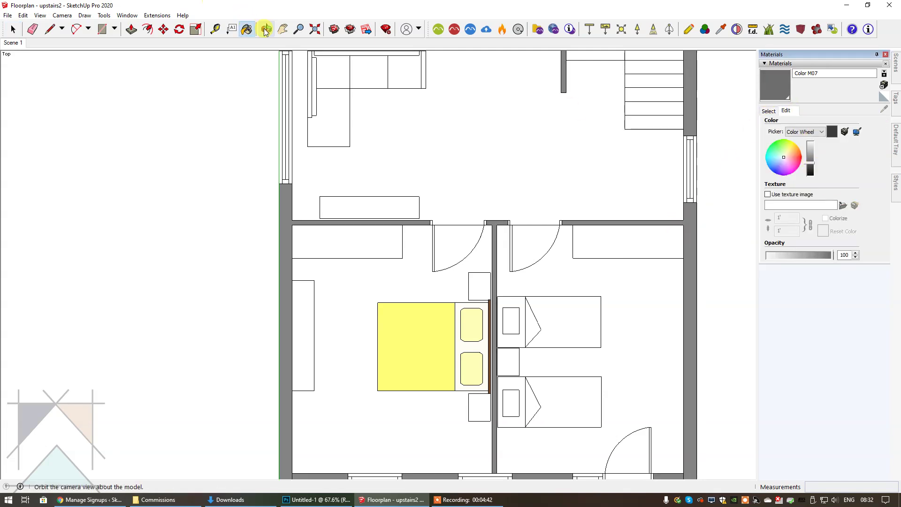
pyautogui.click(282, 30)
pyautogui.moveTo(371, 209); pyautogui.dragTo(302, 74)
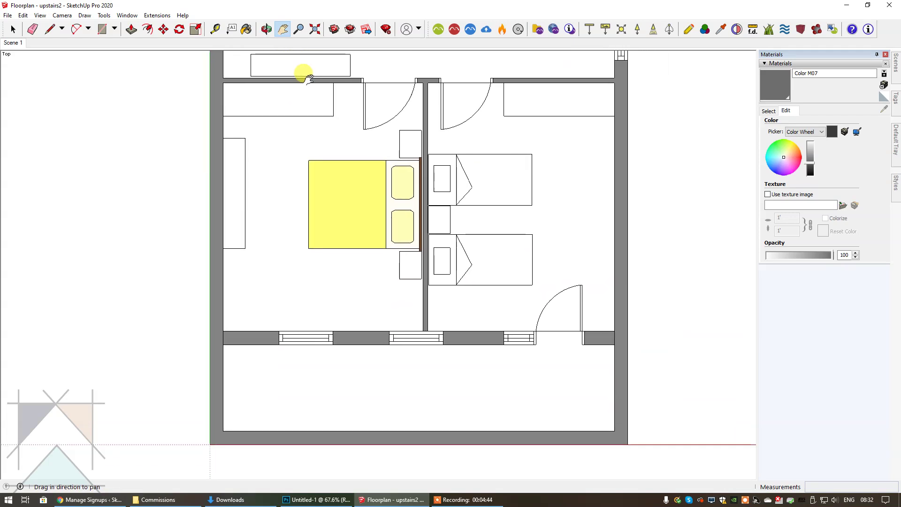
pyautogui.click(19, 31)
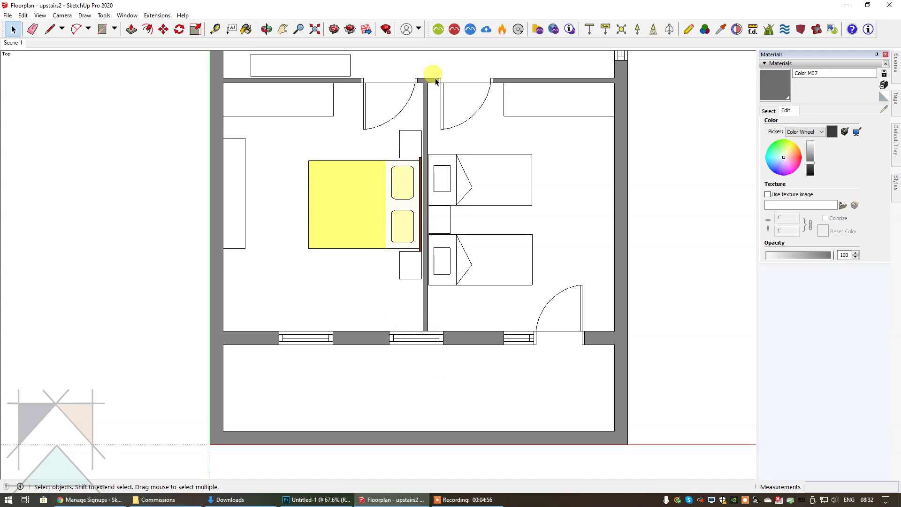
pyautogui.click(876, 54)
# Return to the saved Scene 1 whole-plan view
pyautogui.click(12, 43)
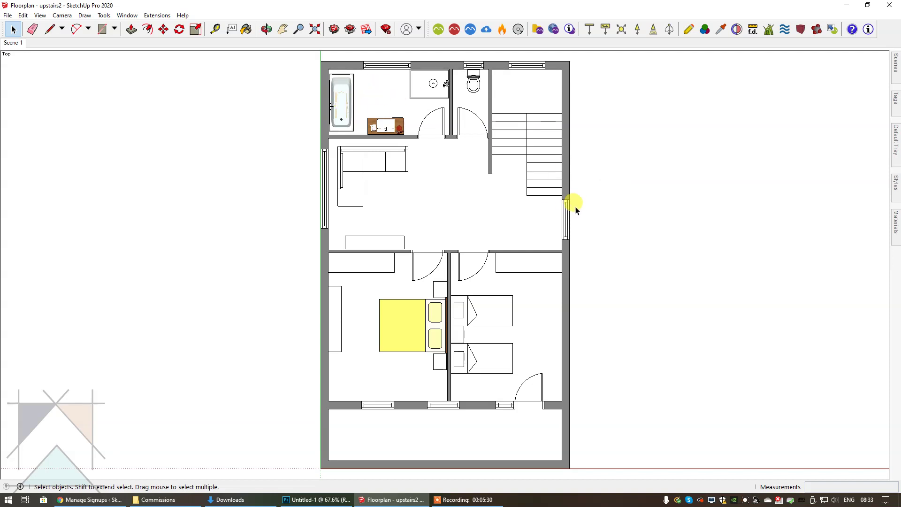
pyautogui.click(63, 16)
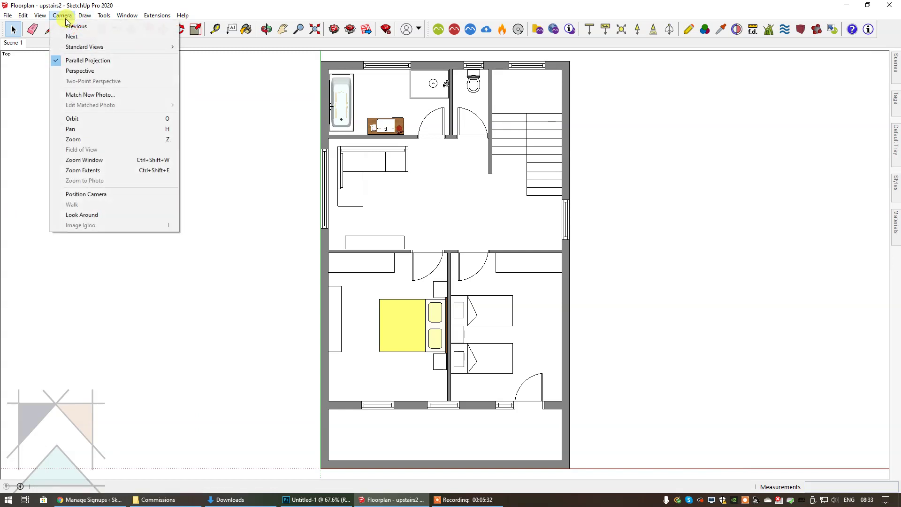
pyautogui.click(80, 71)
pyautogui.click(266, 30)
pyautogui.moveTo(436, 336); pyautogui.dragTo(428, 104)
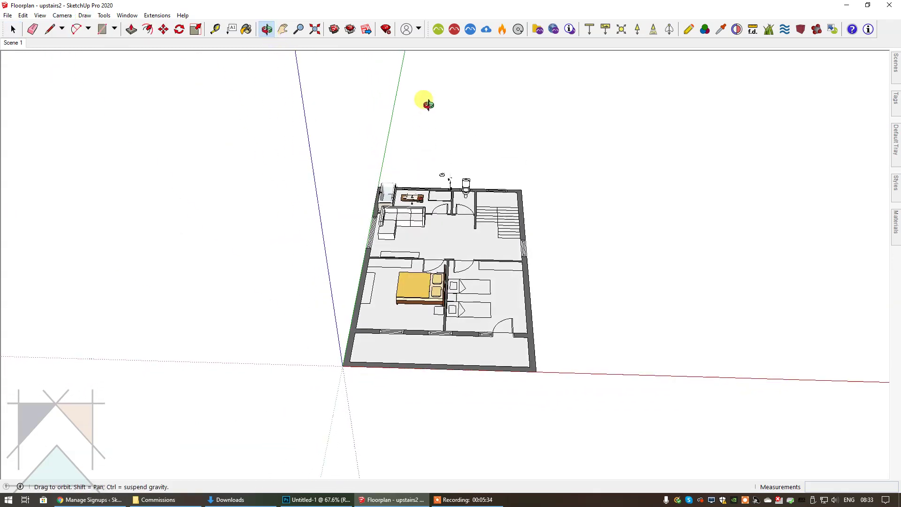
pyautogui.scroll(8, 380, 188)
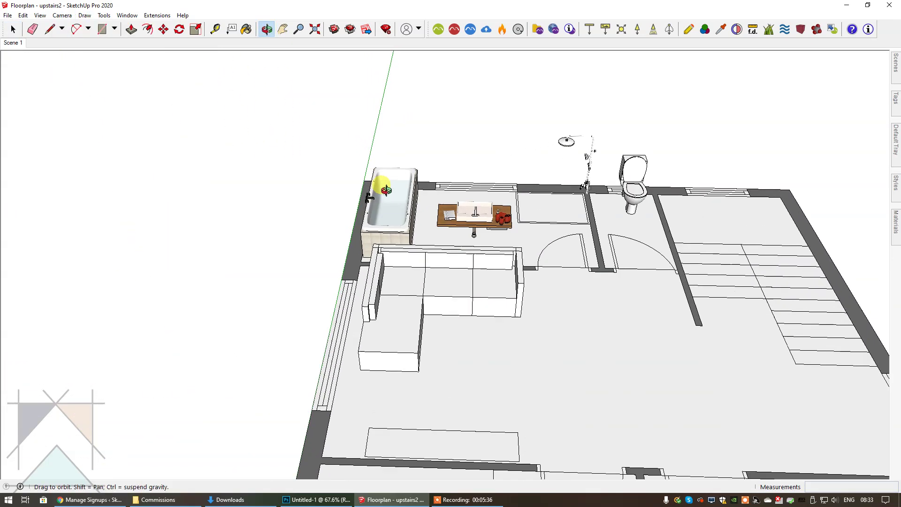
pyautogui.click(13, 30)
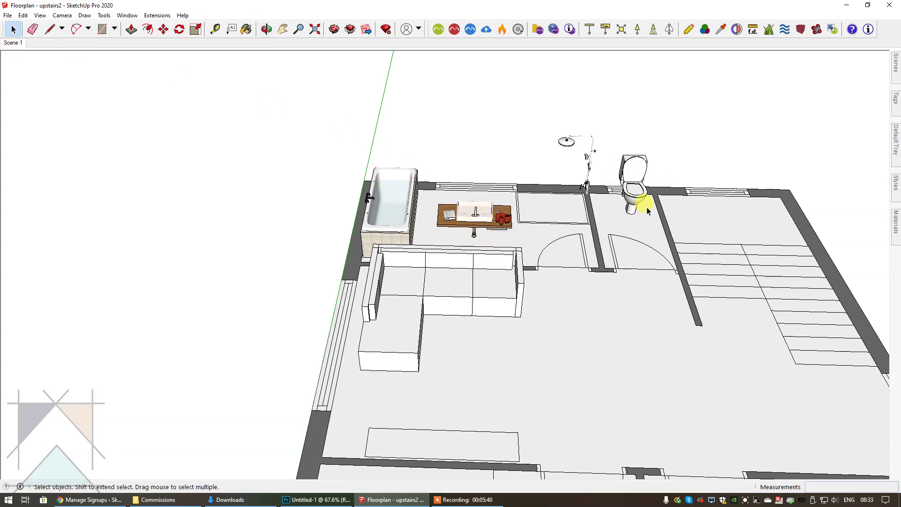
pyautogui.click(11, 45)
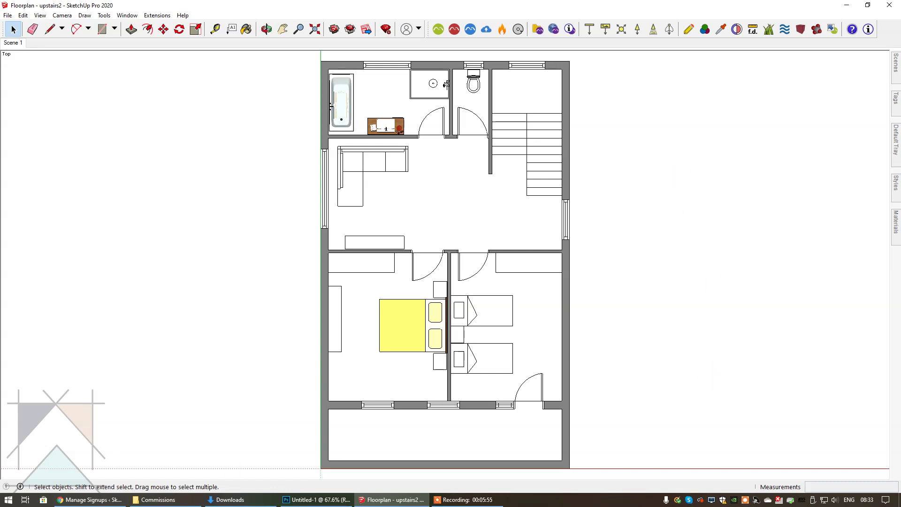
# Save the Floorplan - upstairs2 model with File > Save
pyautogui.click(7, 15)
pyautogui.click(26, 60)
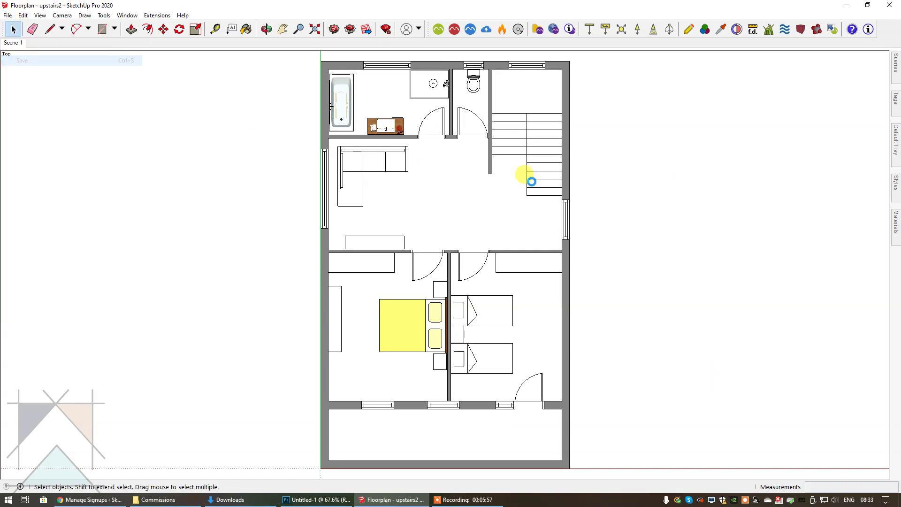